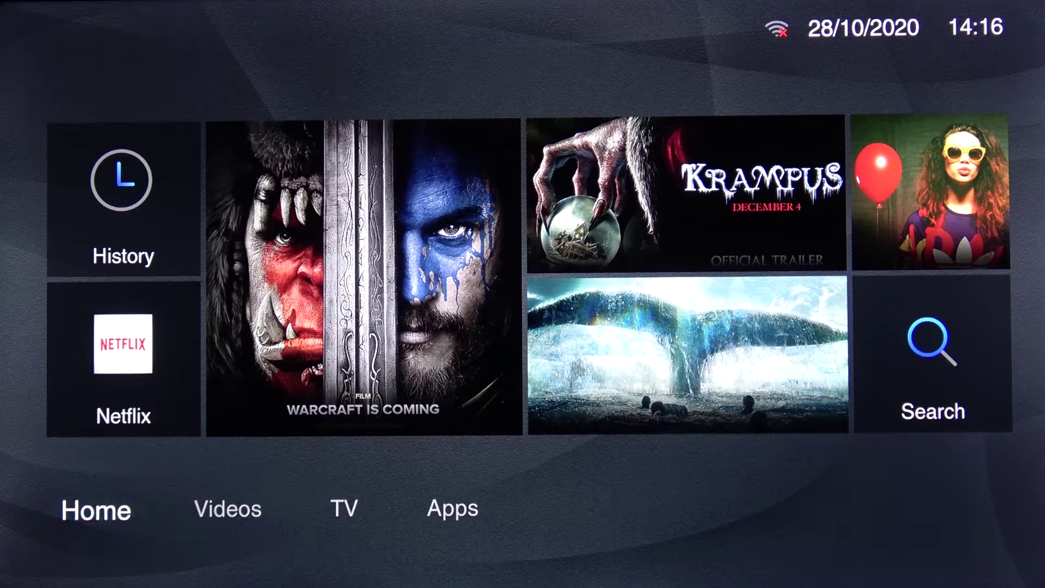
Step: Open the settings menu and enter System > Lock with the password
key("Menu")
key("Down")
key("Down")
key("Down")
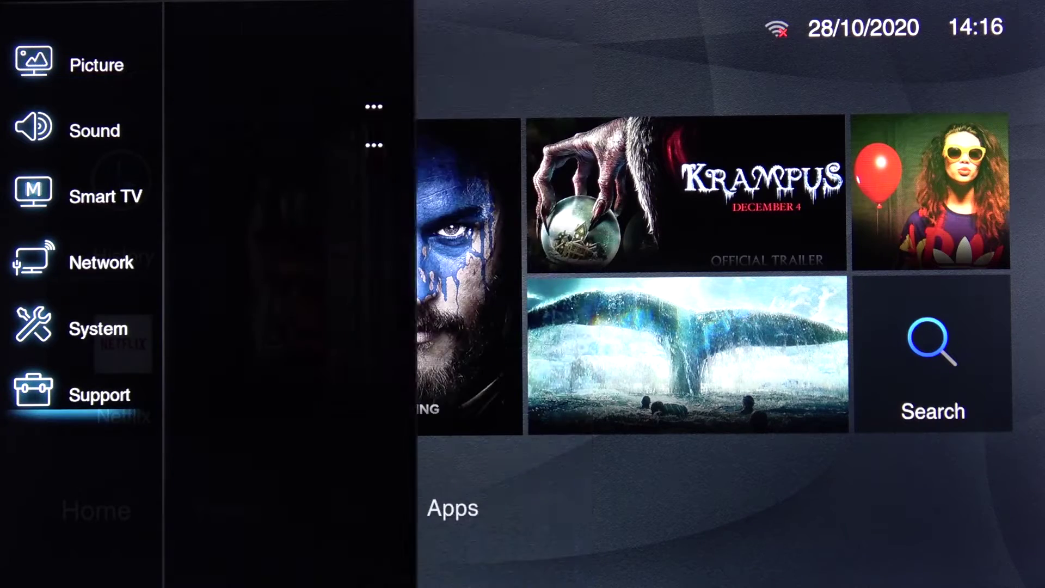
key("Up")
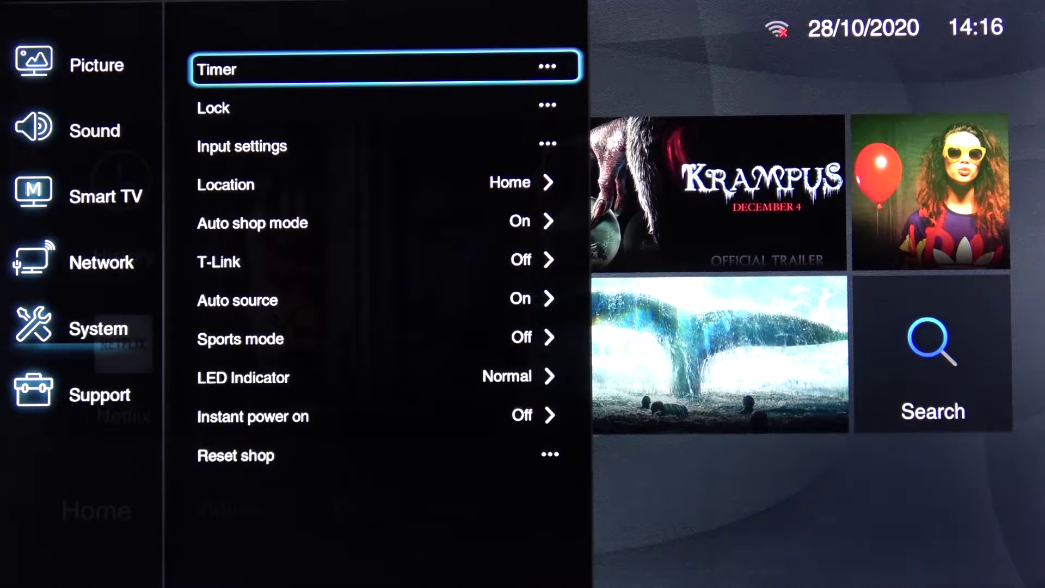
key("Down")
key("Return")
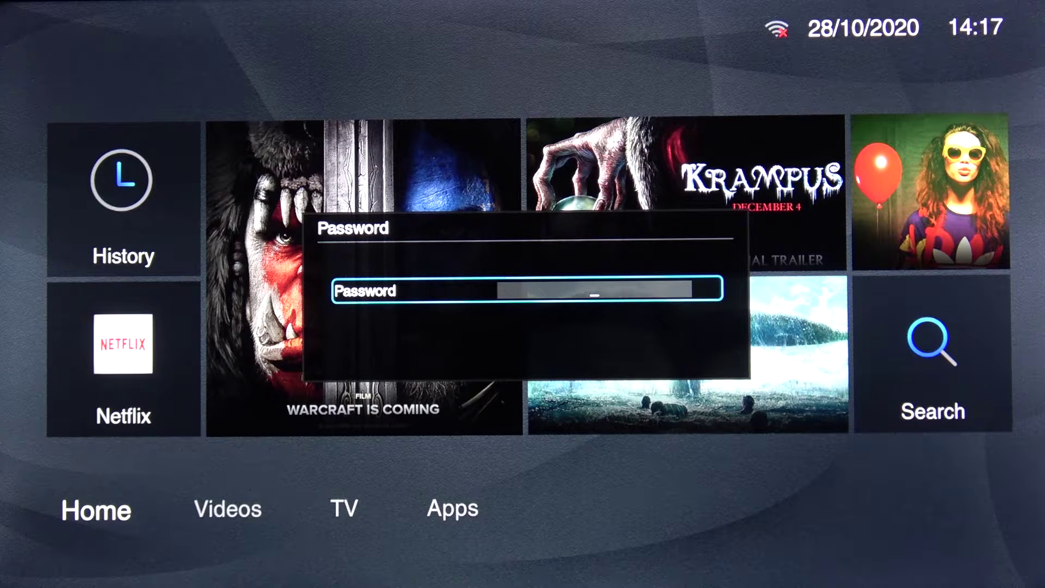
type("00000")
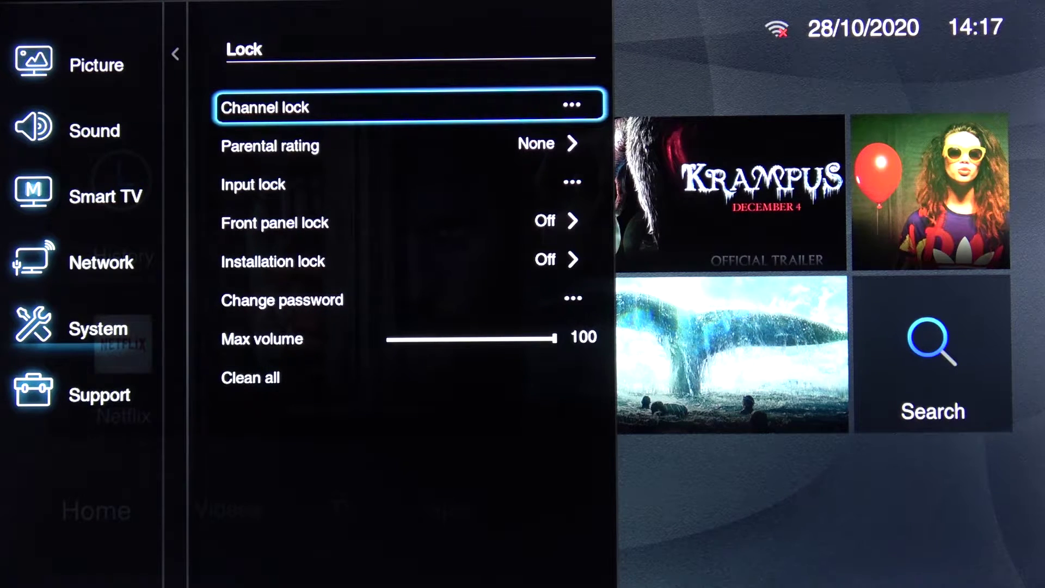
key("Return")
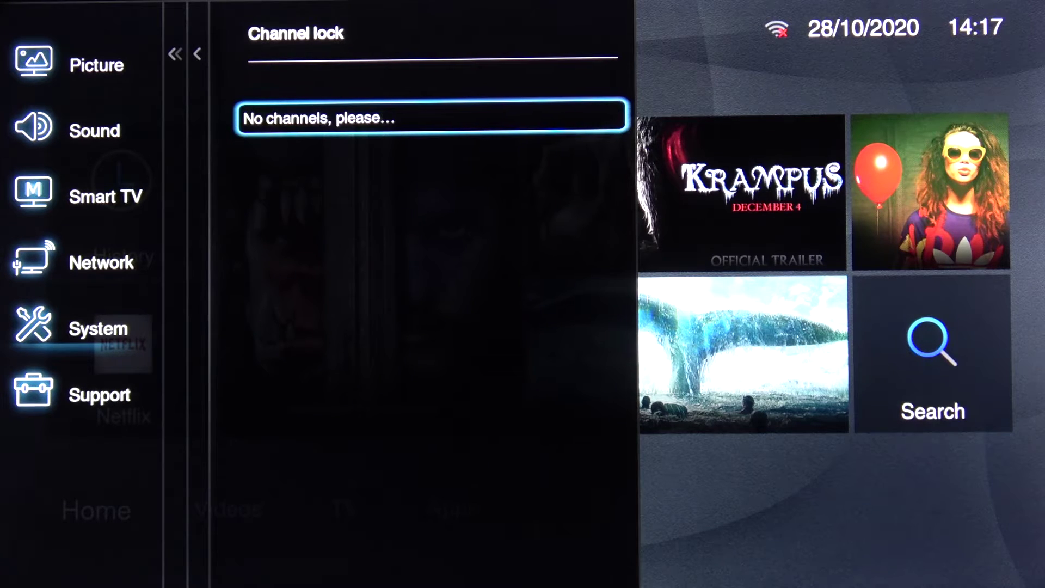
key("Escape")
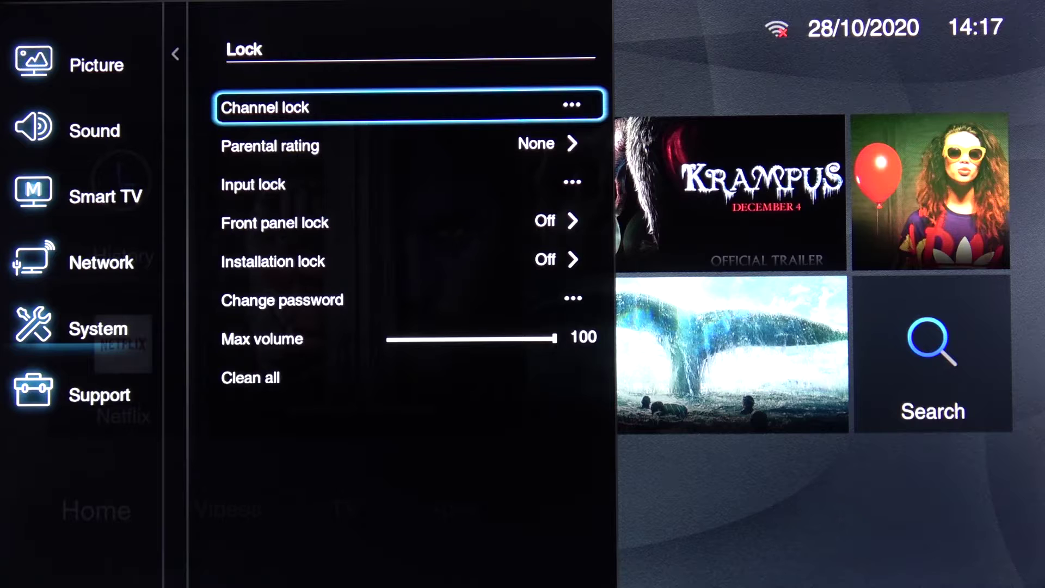
key("Down")
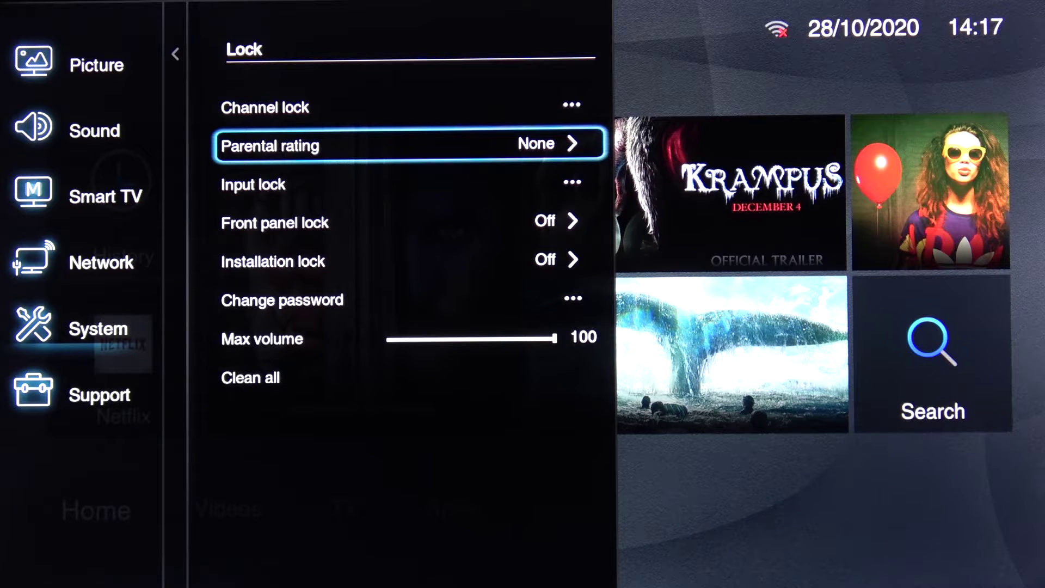
key("Right")
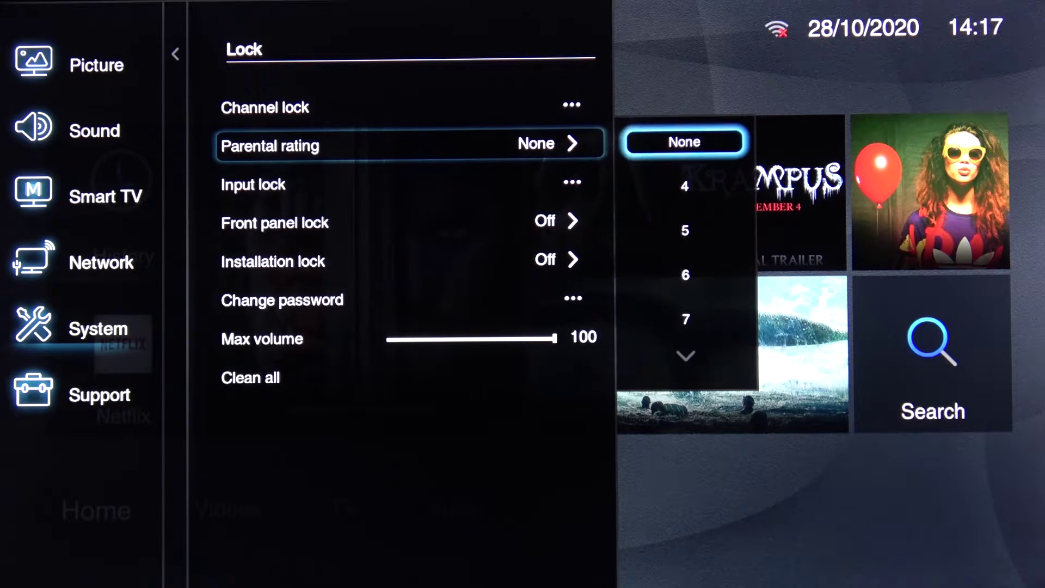
key("Down")
key("Down")
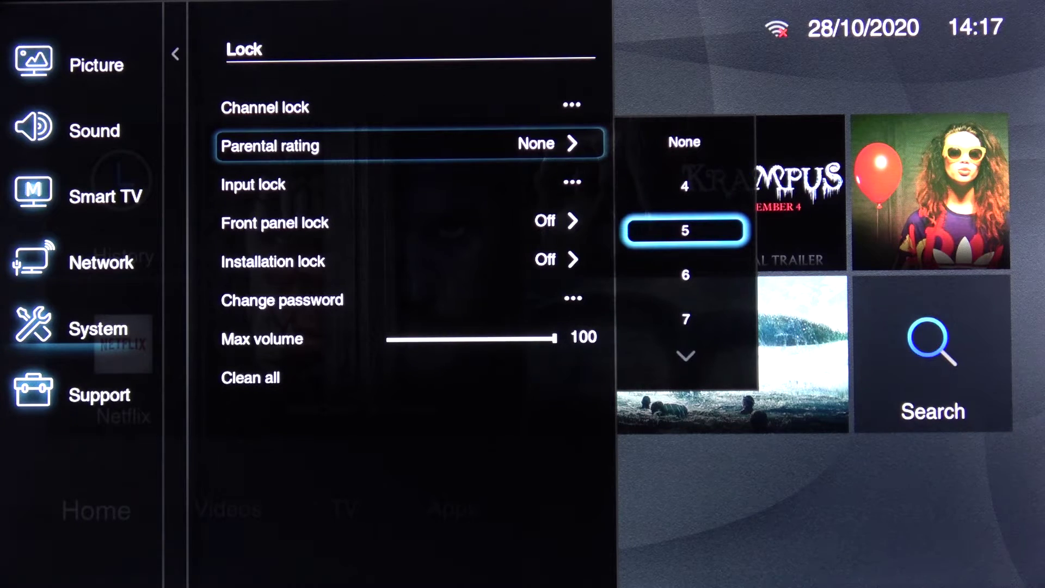
key("Escape")
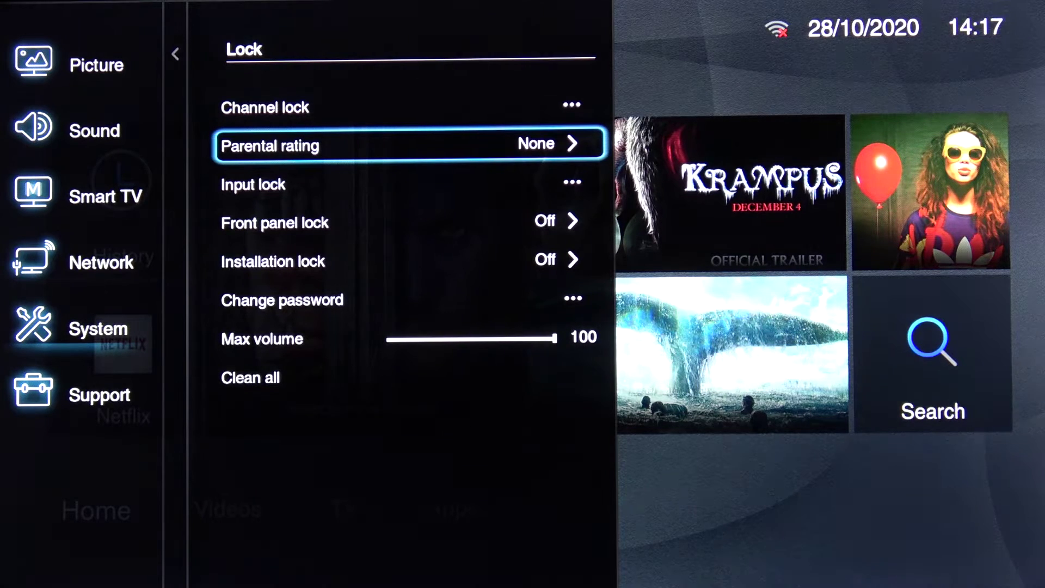
key("Down")
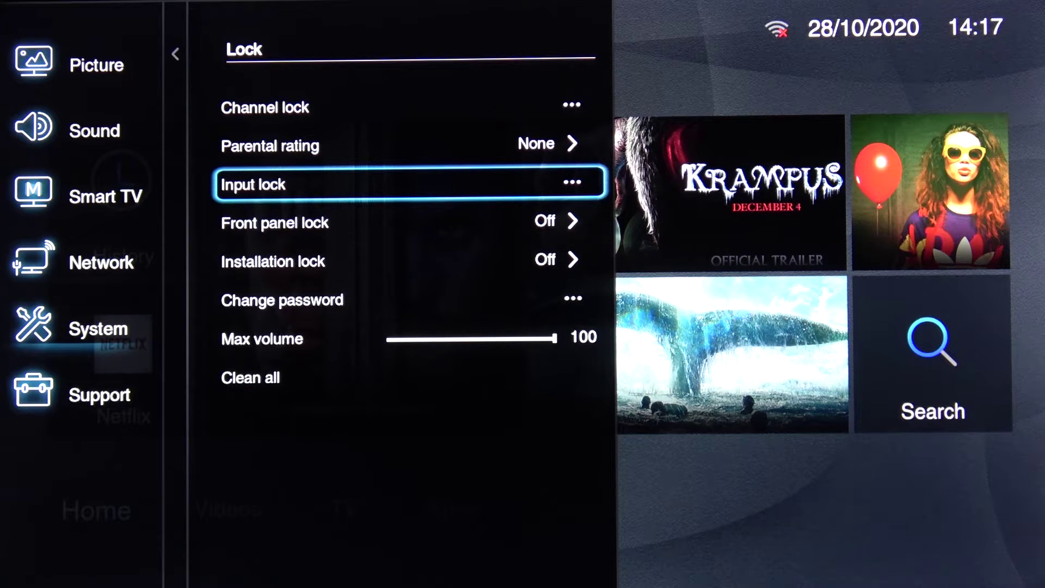
key("Down")
key("Down")
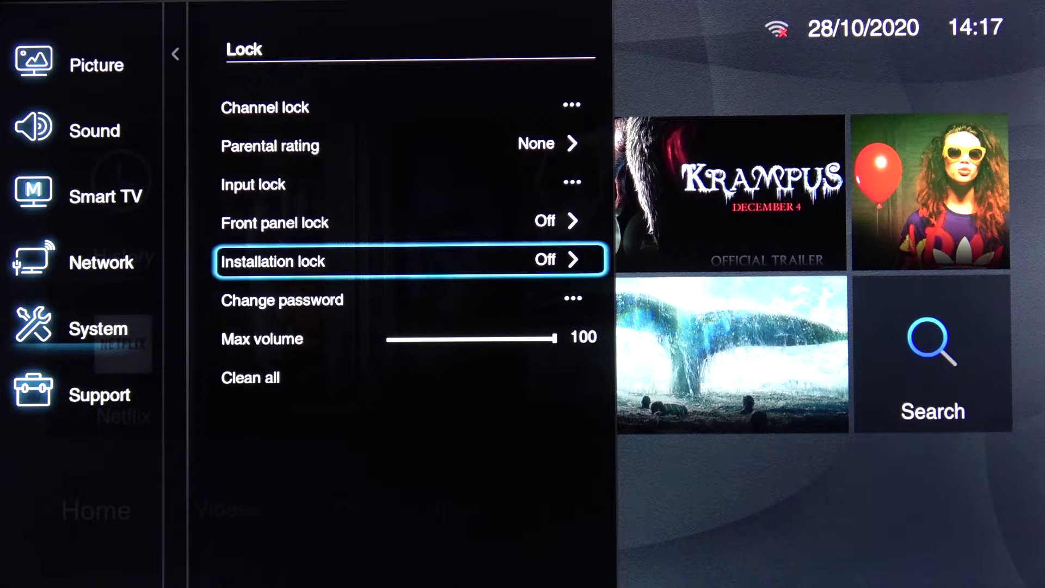
key("Down")
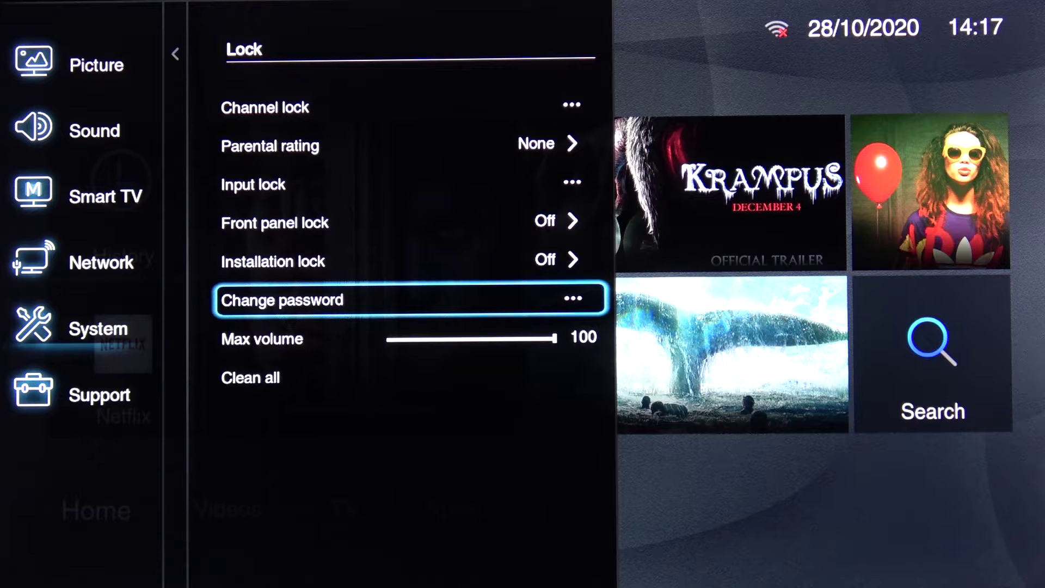
Step: Set and confirm a new TV lock password
key("Return")
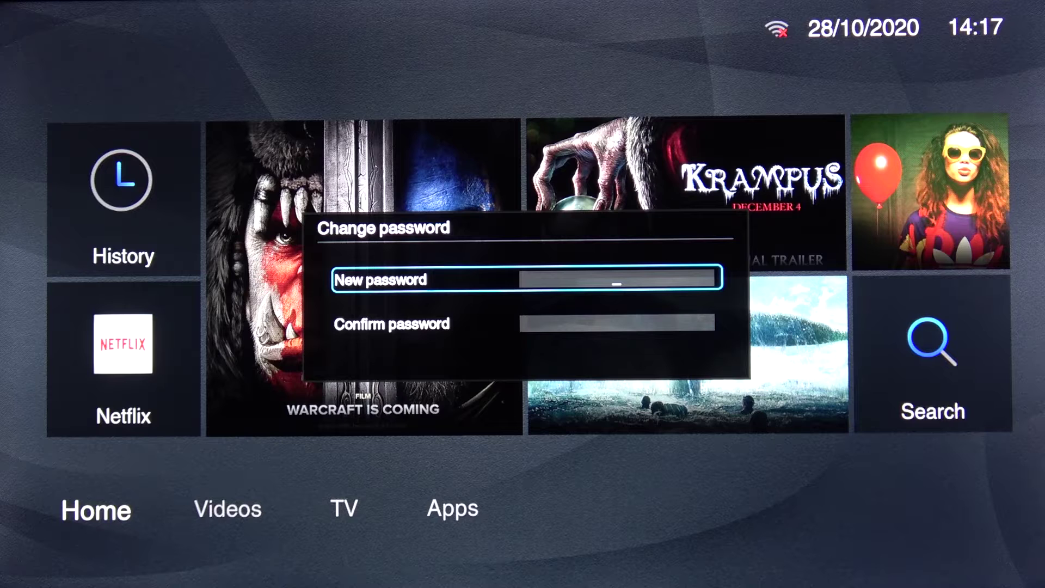
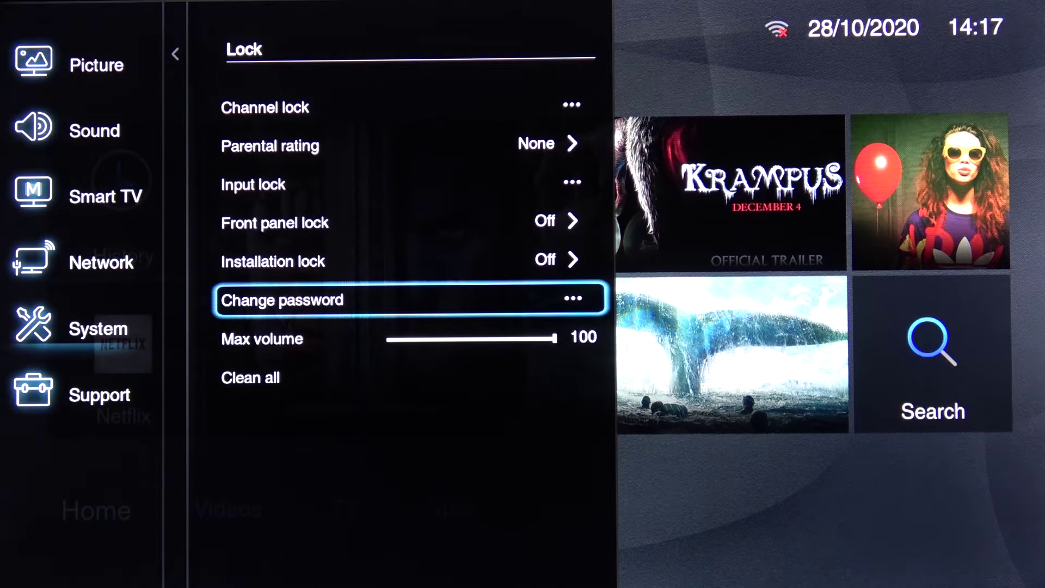
key("Down")
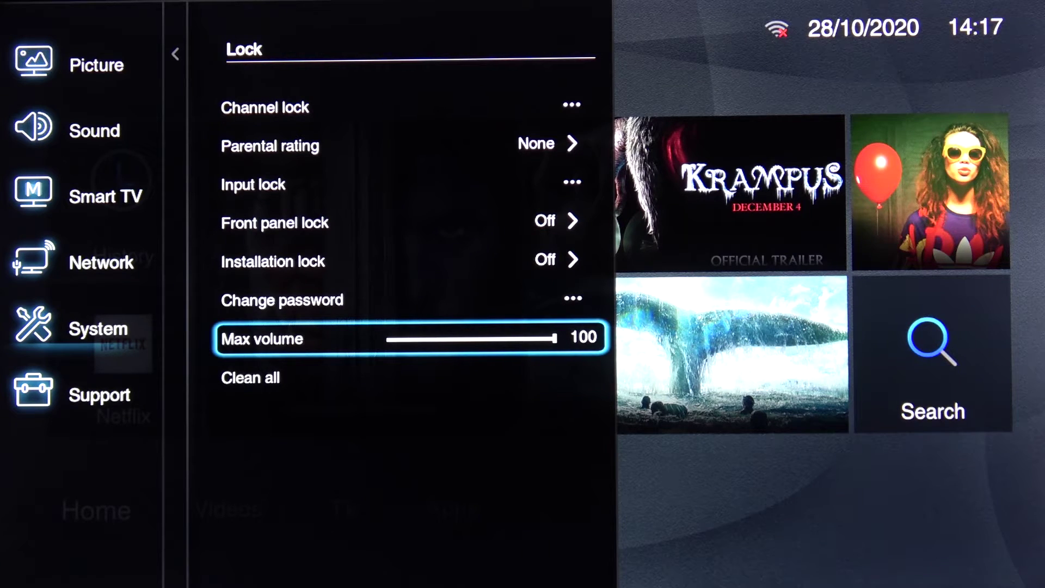
Step: Leave settings for the Apps screen, then reopen System > Lock with the password
key("Escape")
key("Escape")
key("Right")
key("Right")
key("Right")
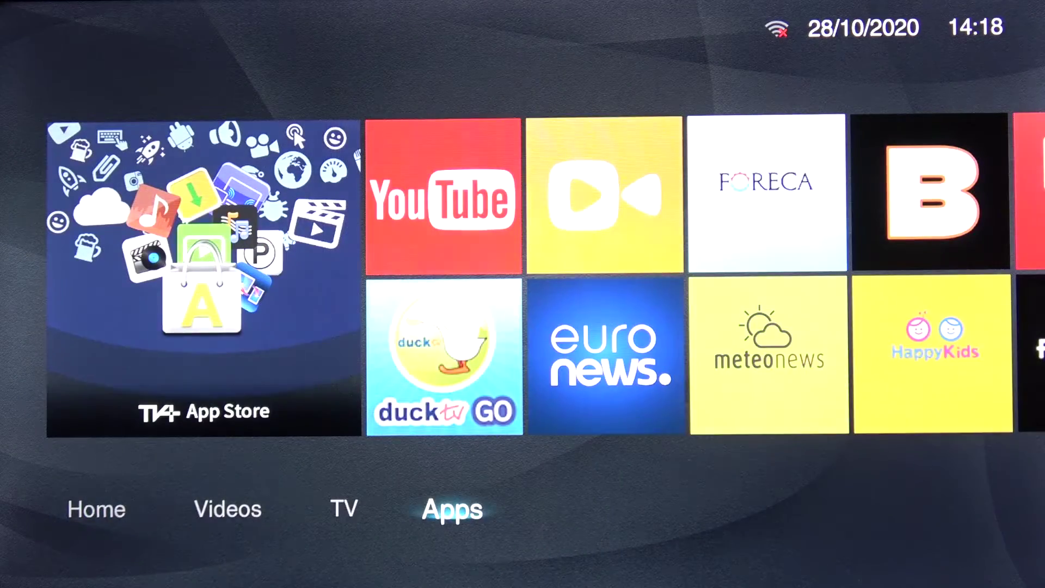
key("Menu")
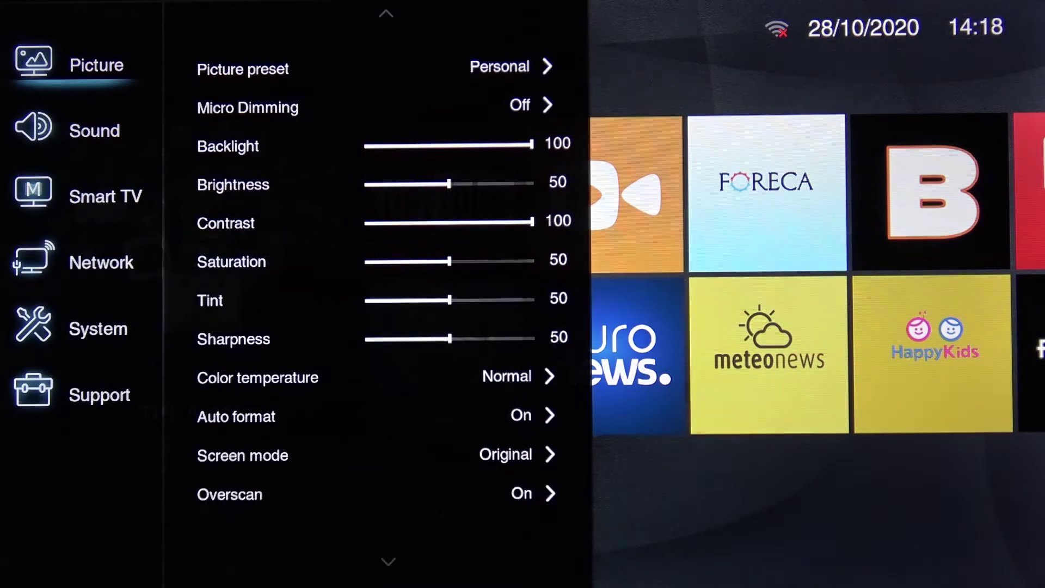
key("Up")
key("Up")
key("Right")
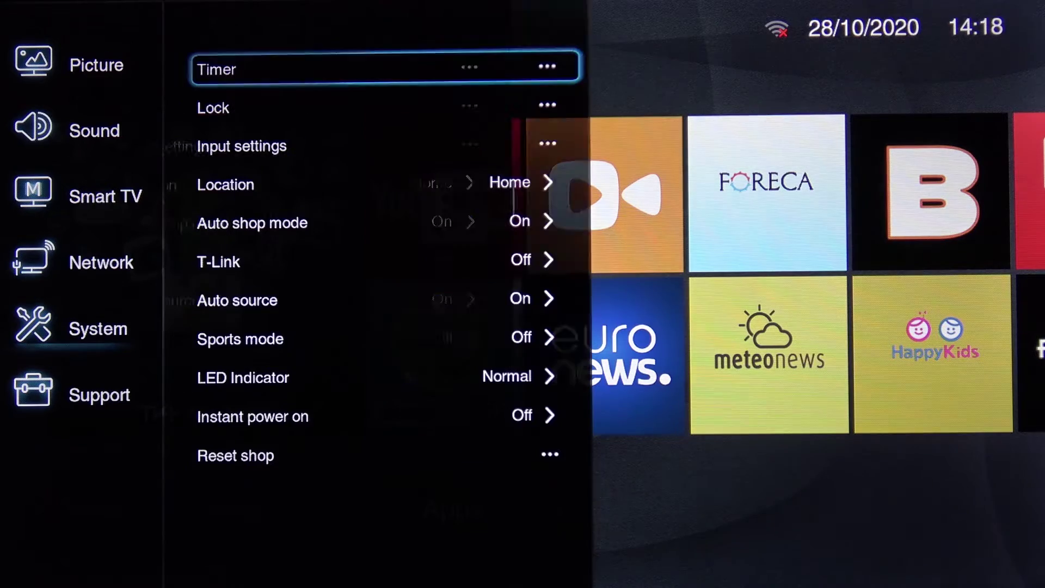
key("Down")
key("Return")
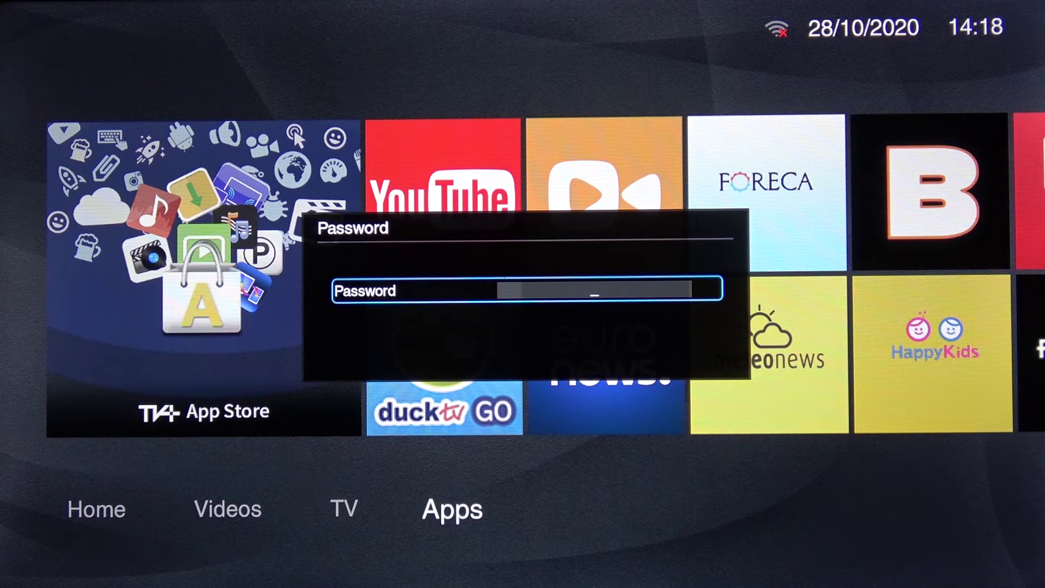
type("000")
type("0")
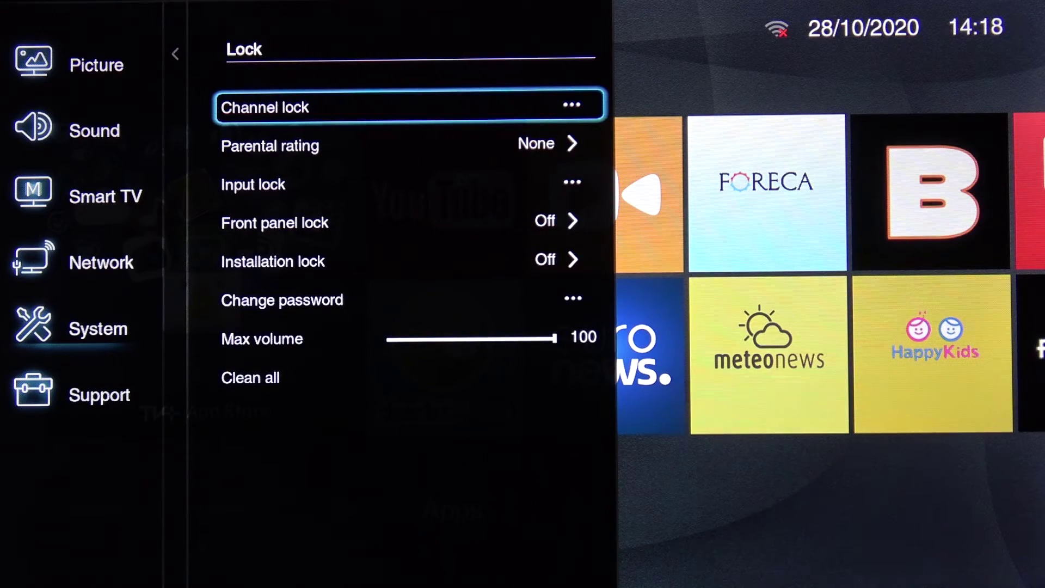
Step: Lower the Max volume slider to 27 and confirm it
key("Up")
key("Up")
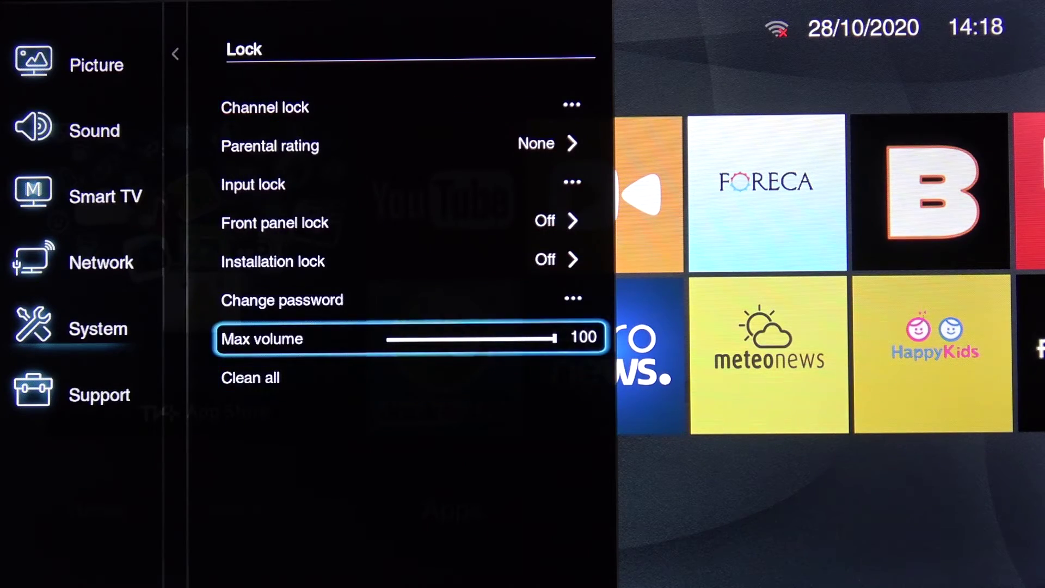
key("Return")
key("Left")
key("Left")
key("Left")
key("Left")
key("Left")
key("Left")
key("Left")
key("Left")
key("Left")
key("Left")
key("Left")
key("Left")
key("Left")
key("Left")
key("Left")
key("Left")
key("Left")
key("Left")
key("Left")
key("Left")
key("Left")
key("Left")
key("Left")
key("Left")
key("Left")
key("Left")
key("Left")
key("Left")
key("Left")
key("Left")
key("Left")
key("Left")
key("Left")
key("Left")
key("Left")
key("Left")
key("Left")
key("Left")
key("Left")
key("Left")
key("Left")
key("Left")
key("Left")
key("Left")
key("Left")
key("Left")
key("Left")
key("Left")
key("Left")
key("Left")
key("Left")
key("Left")
key("Left")
key("Left")
key("Left")
key("Left")
key("Left")
key("Left")
key("Left")
key("Left")
key("Left")
key("Left")
key("Left")
key("Left")
key("Left")
key("Left")
key("Left")
key("Left")
key("Left")
key("Left")
key("Left")
key("Left")
key("Left")
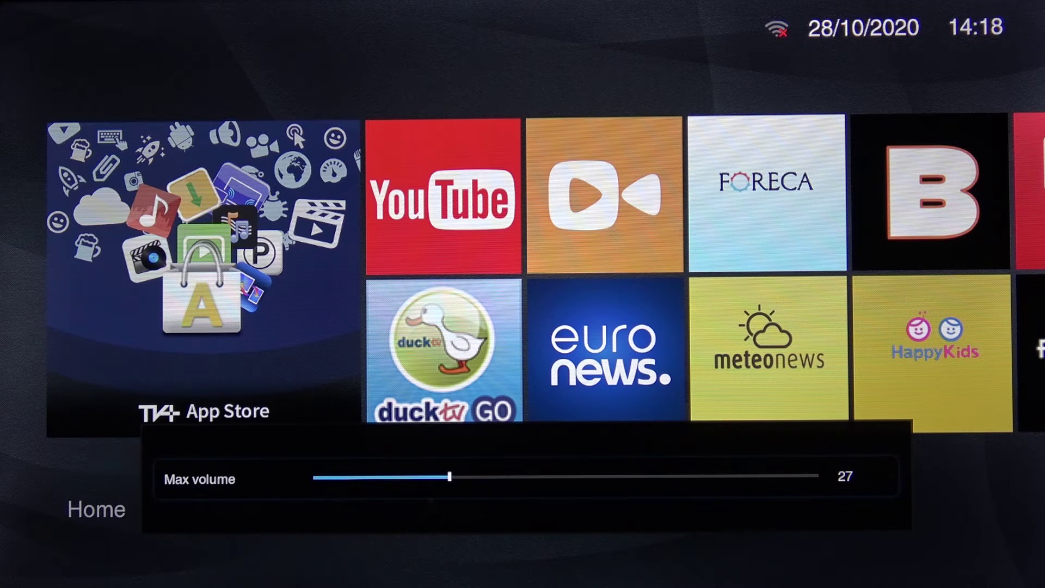
key("Escape")
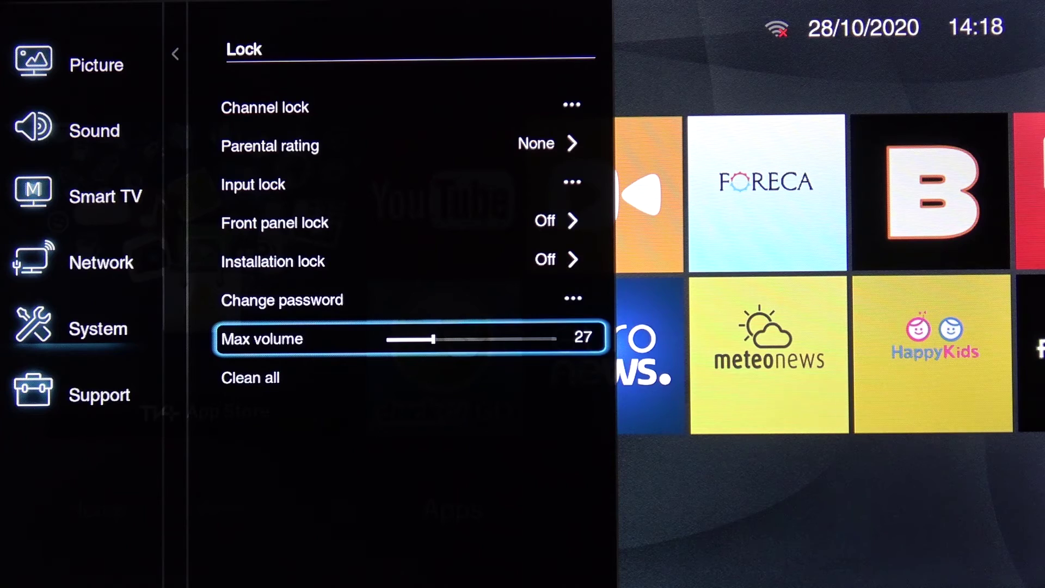
Step: Back out of the Lock and System pages to the Apps screen
key("Escape")
key("Escape")
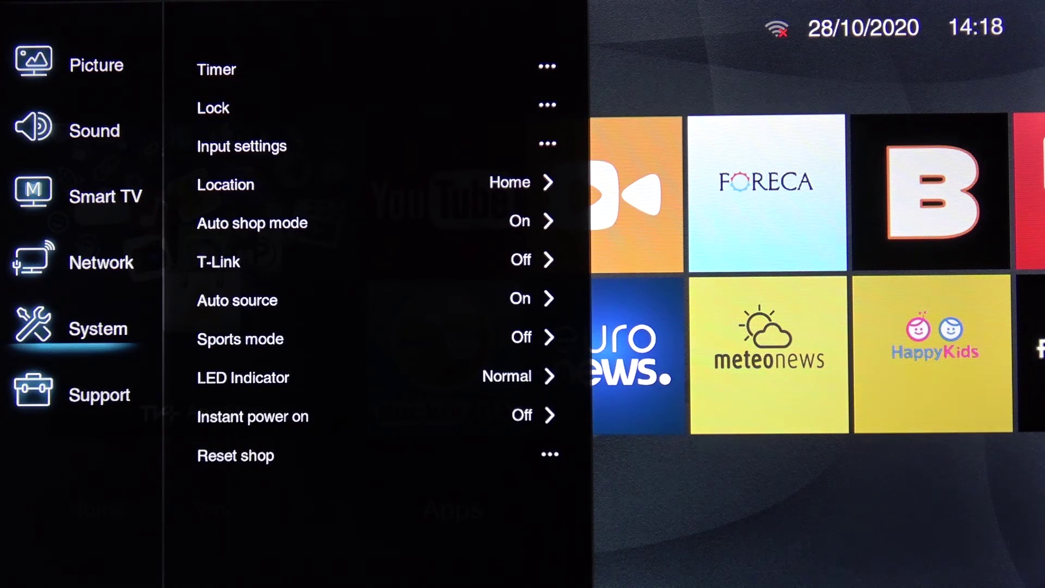
key("Escape")
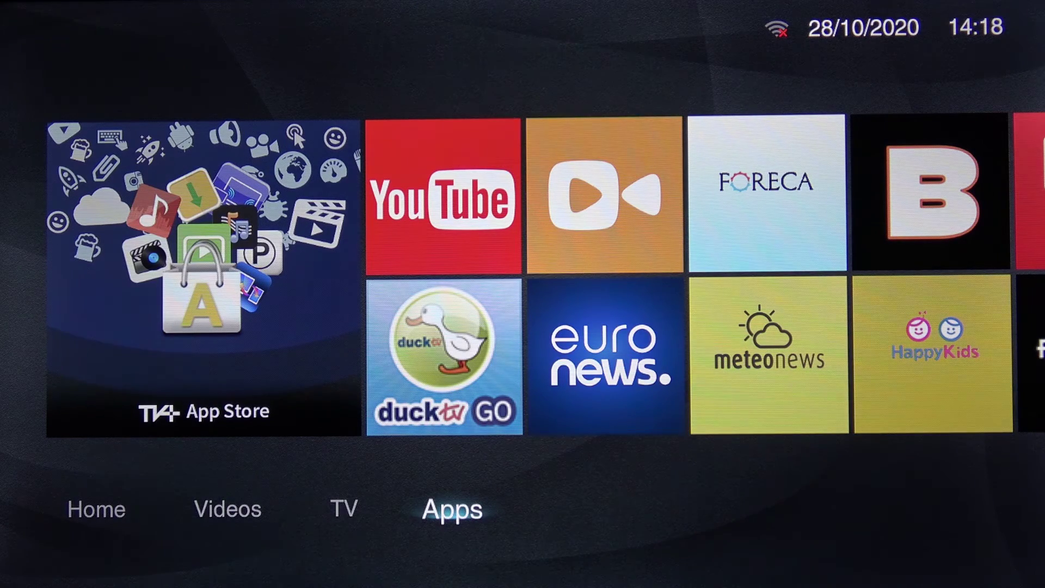